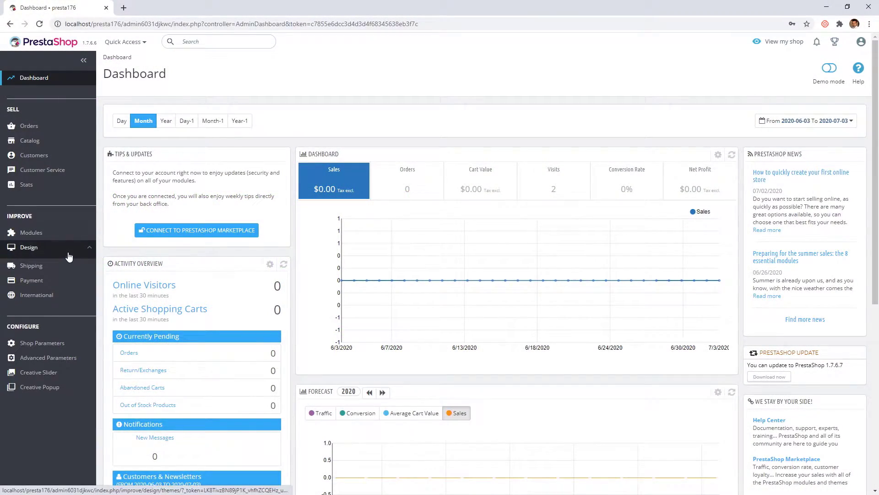
Open the Creative Elements PageBuilder list under Design
mouse_move(28, 248)
click(39, 281)
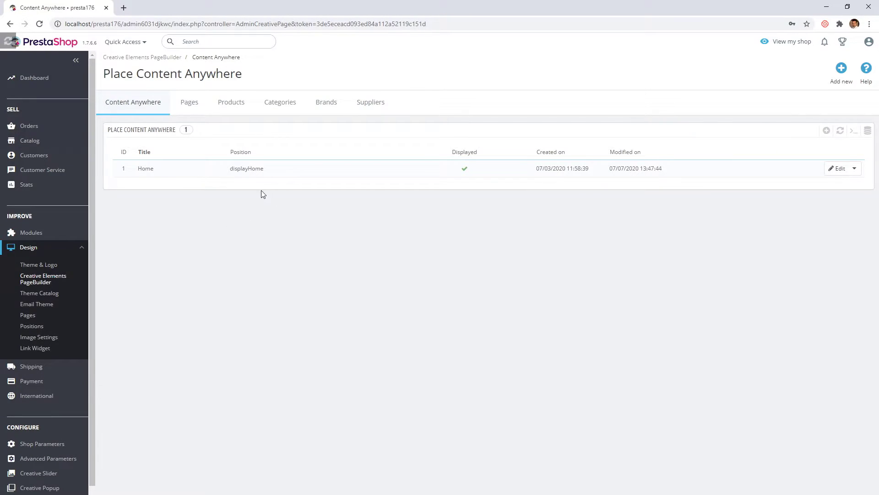
Open the Home entry on the displayHome hook for editing
click(252, 172)
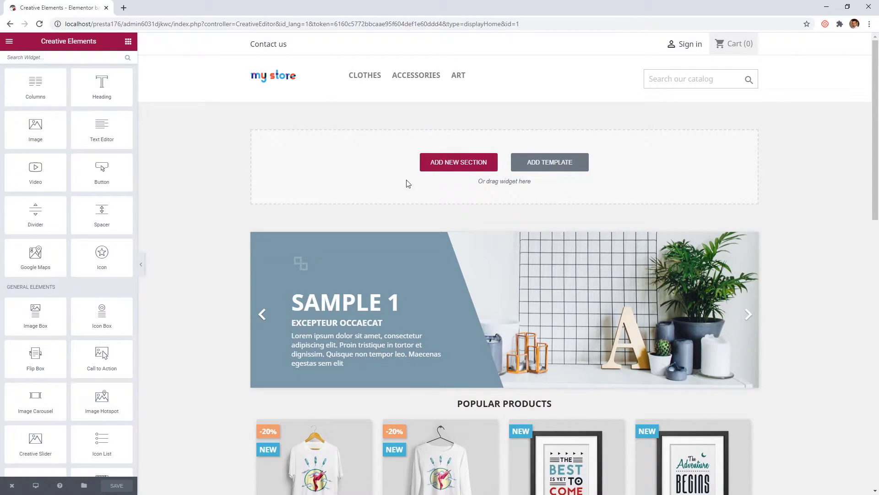
scroll(197, 268, down, 2)
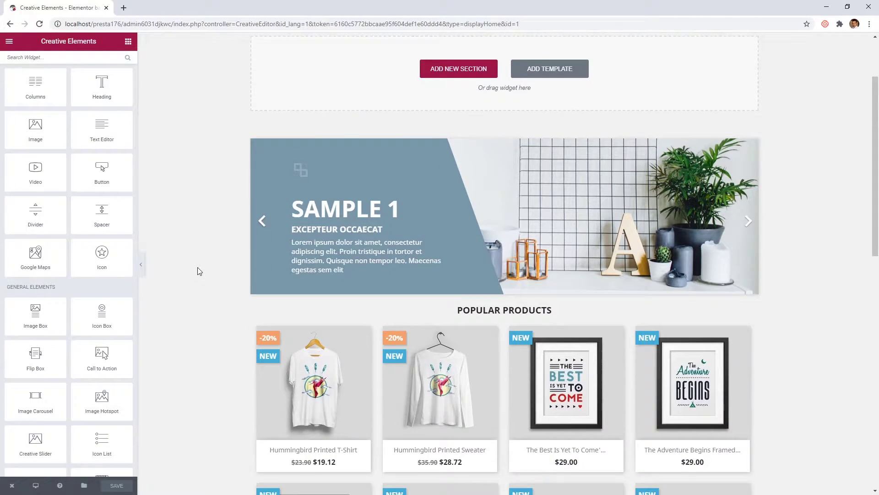
scroll(197, 268, down, 2)
scroll(197, 268, down, 1)
scroll(197, 277, down, 2)
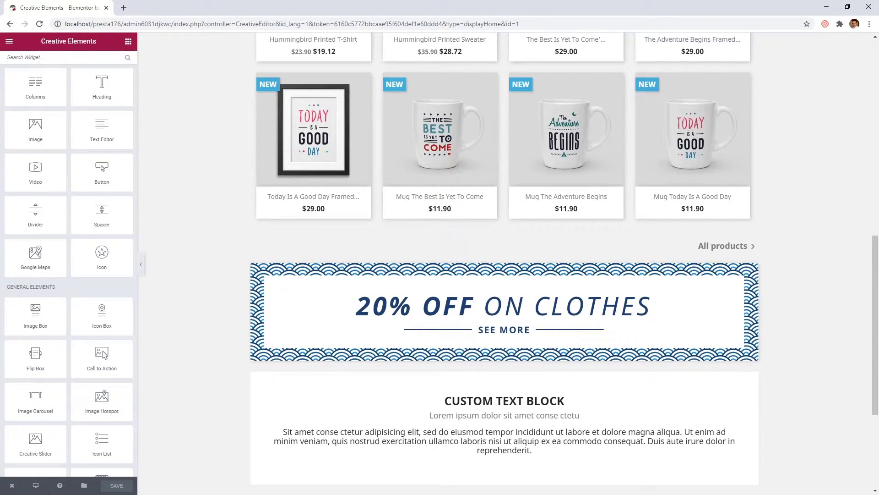
Back in the back office, drag Creative Elements below Featured products in displayHome positions
click(17, 486)
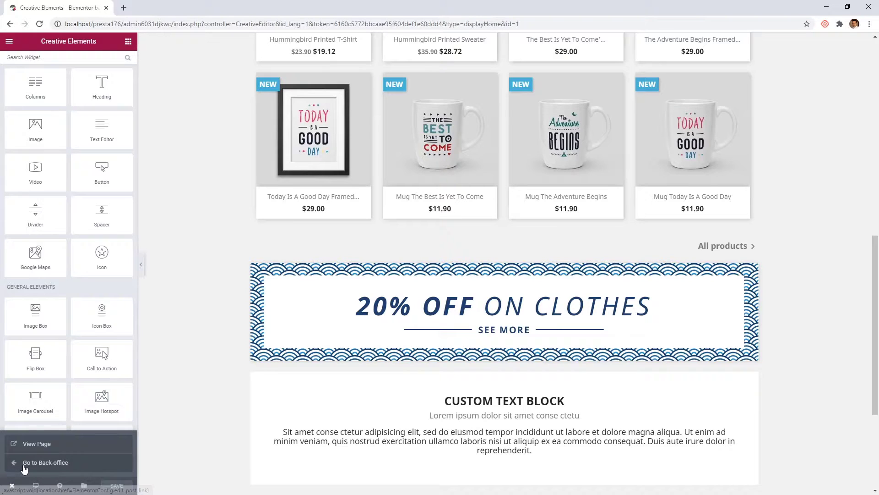
click(21, 472)
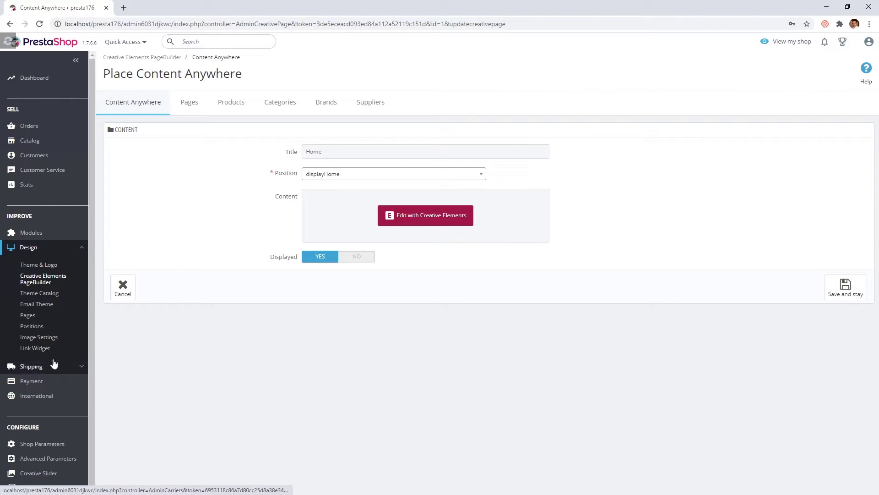
click(31, 326)
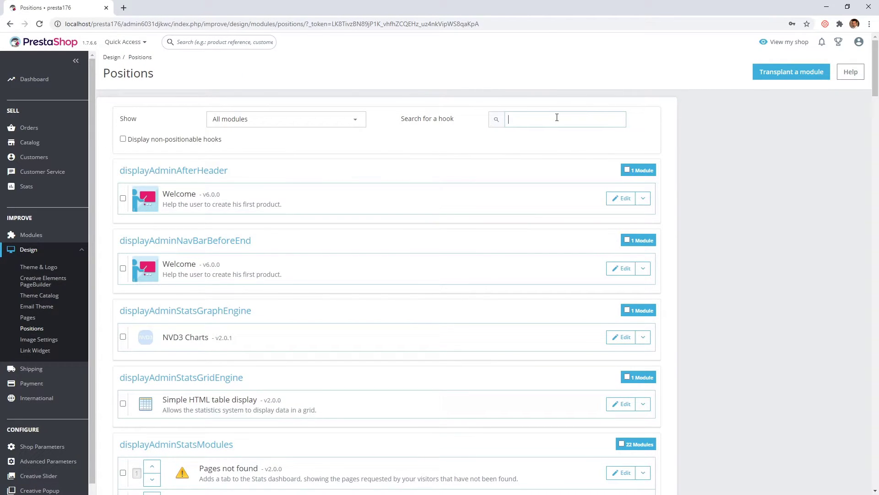
text(home)
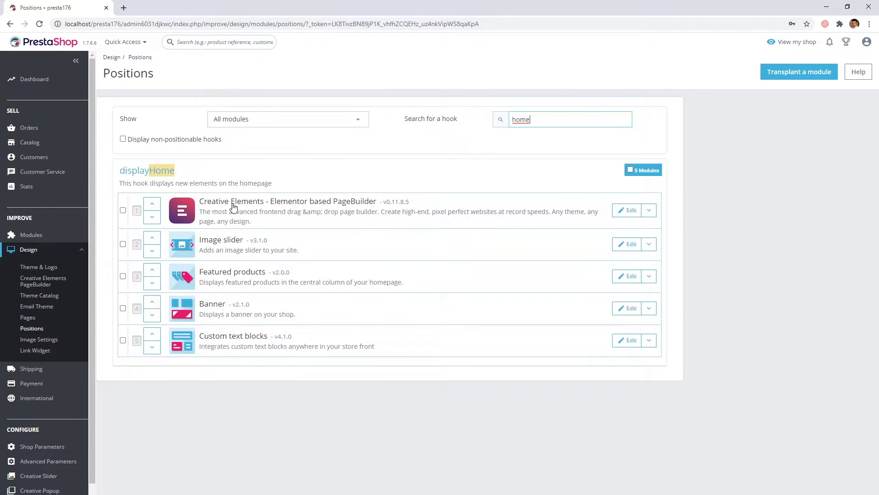
drag(234, 206, 233, 282)
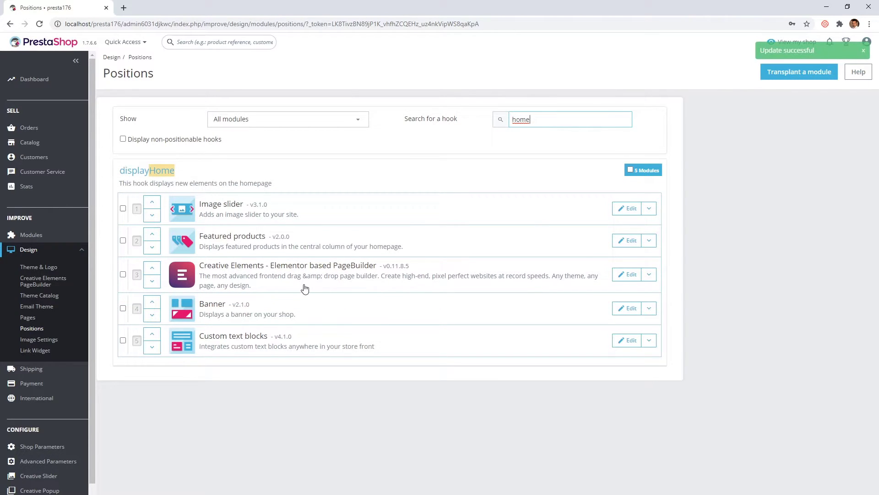
Open the Home entry from the Creative Elements list in the page editor
click(41, 289)
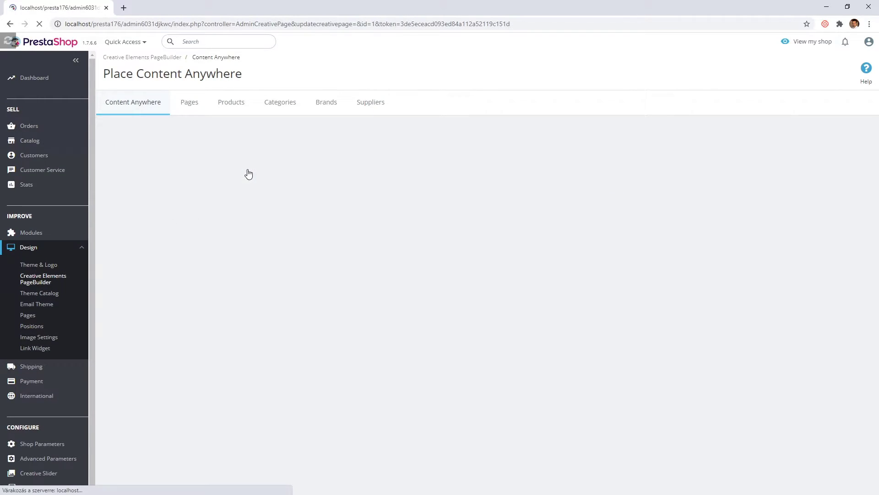
click(410, 220)
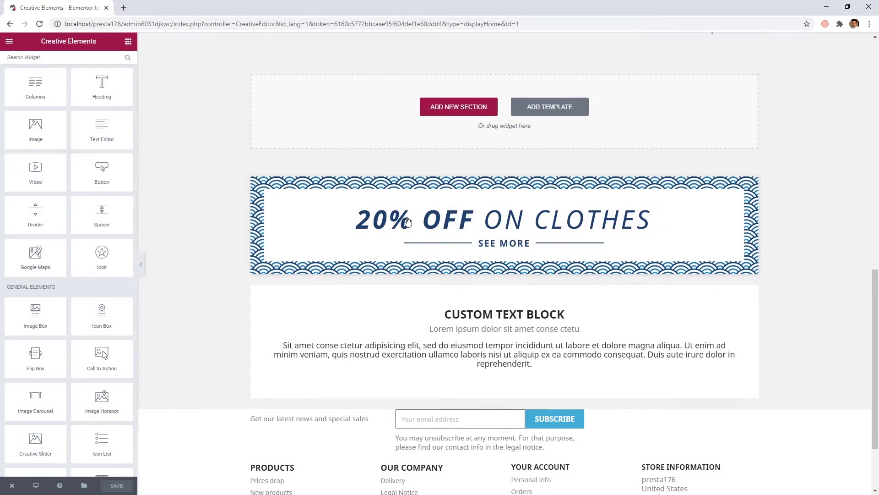
mouse_move(872, 291)
mouse_down()
mouse_move(876, 228)
mouse_move(877, 243)
mouse_up()
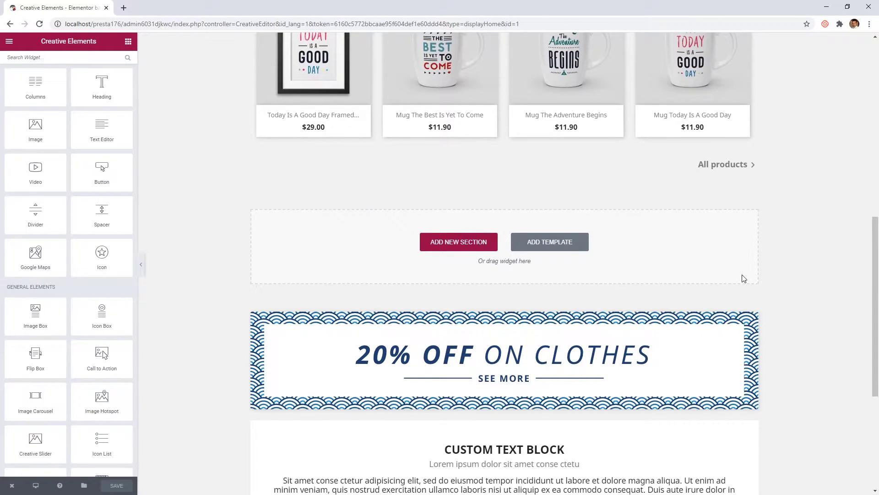
Drop a Product Carousel below popular products and set its Listing to New Products
click(59, 59)
text(product)
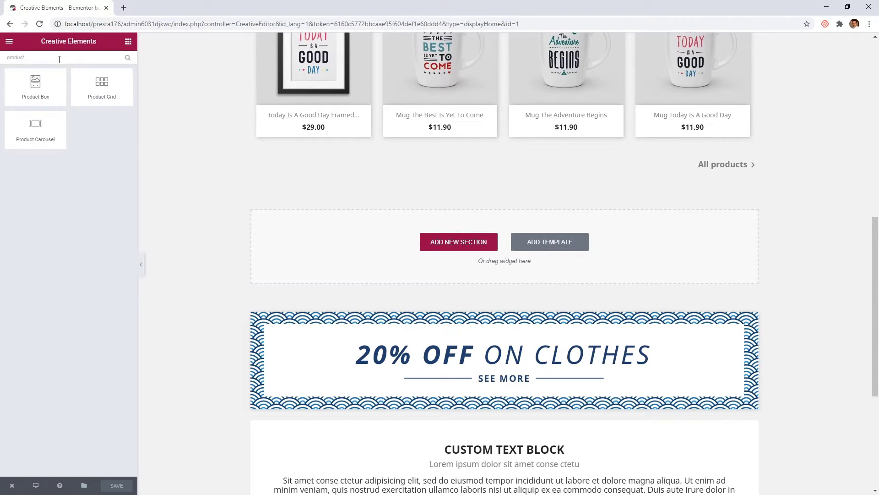
drag(35, 128, 403, 229)
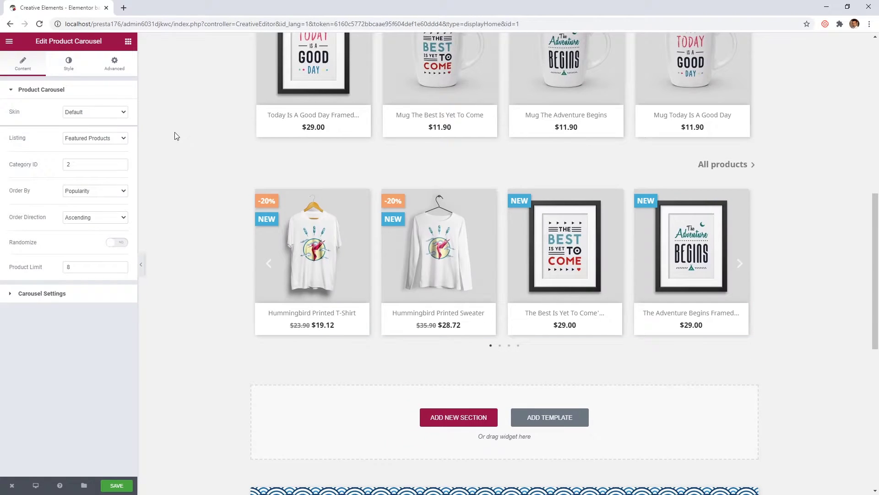
click(99, 137)
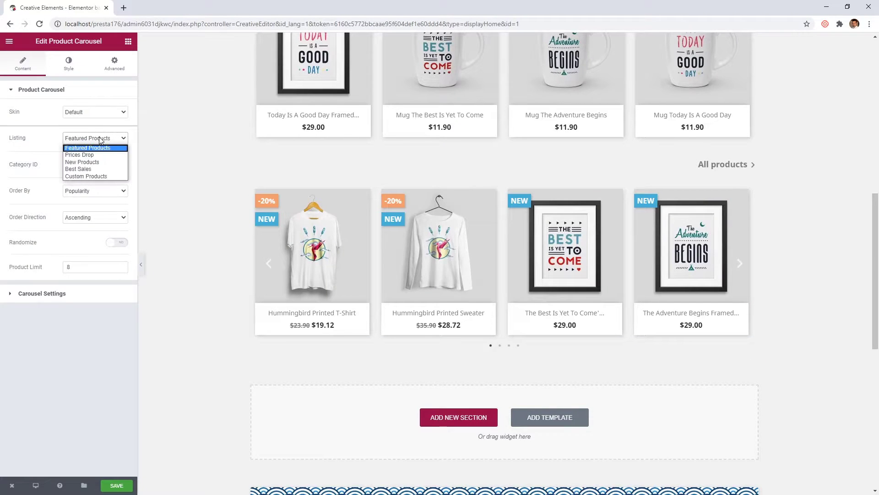
click(88, 163)
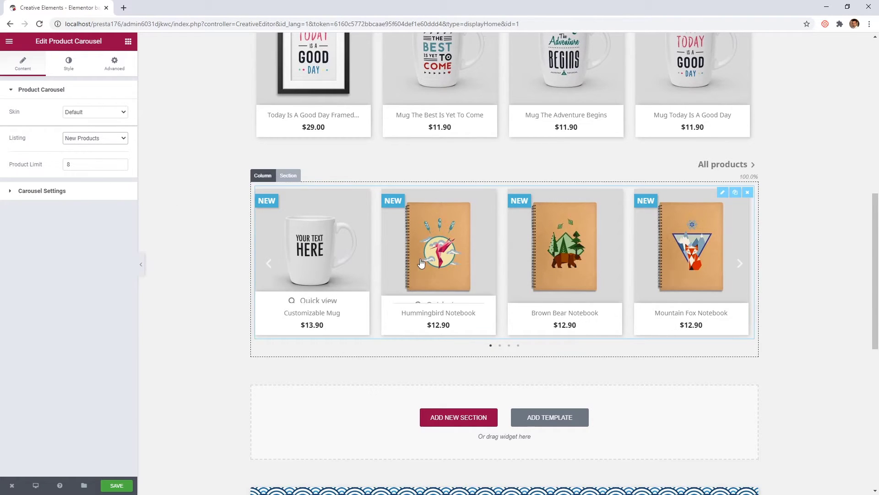
Try the Custom skin on the carousel, then revert it to Default
click(89, 113)
click(83, 130)
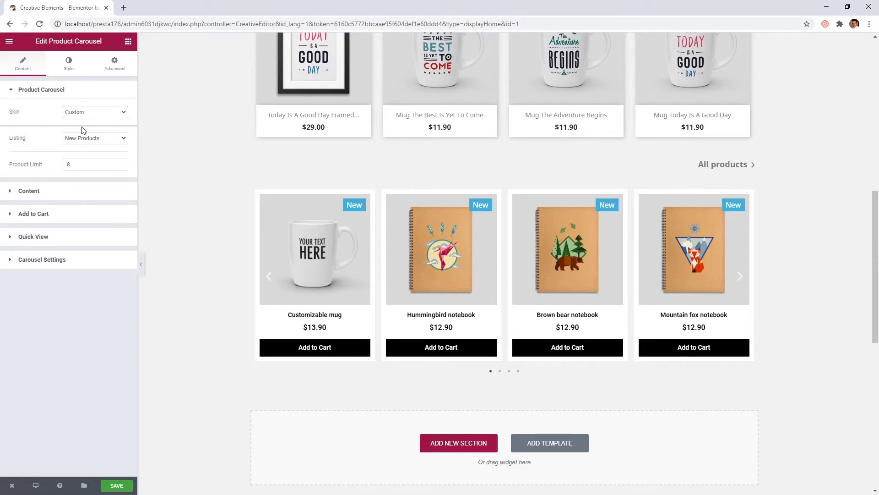
click(103, 112)
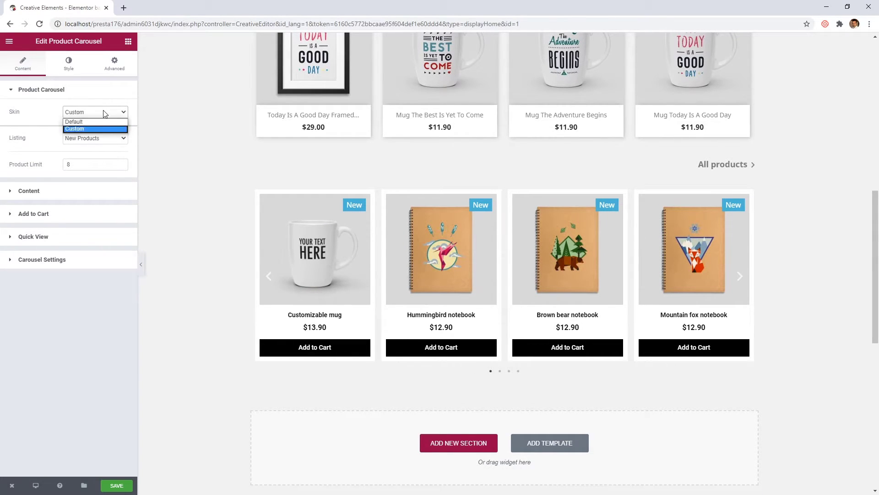
click(90, 121)
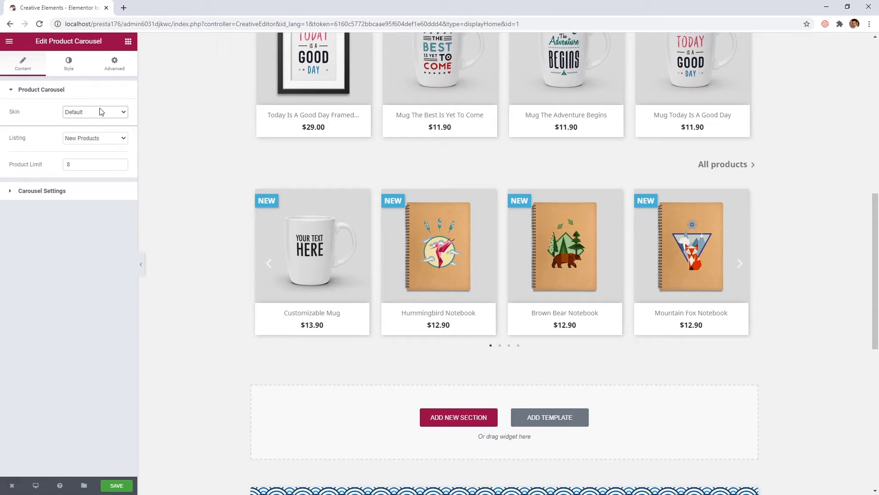
Add a Heading titled 'NEW PRODUCTS' above the carousel, centre it, and save
click(128, 41)
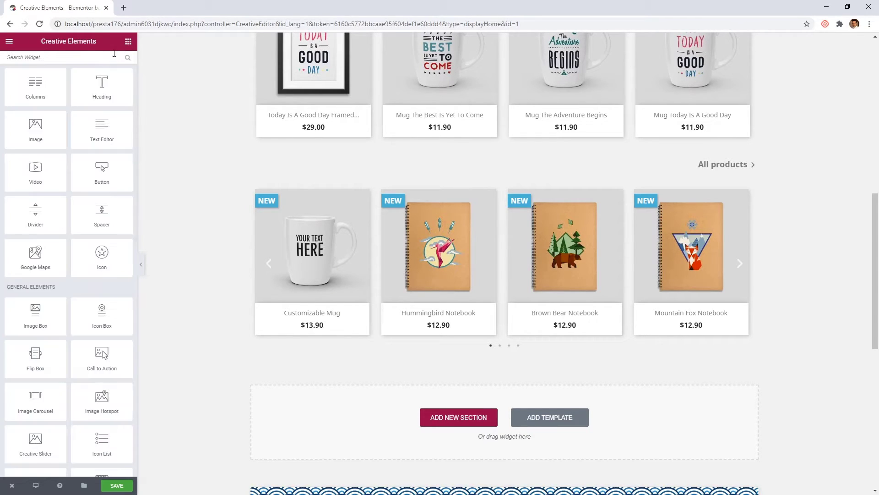
drag(98, 83, 450, 203)
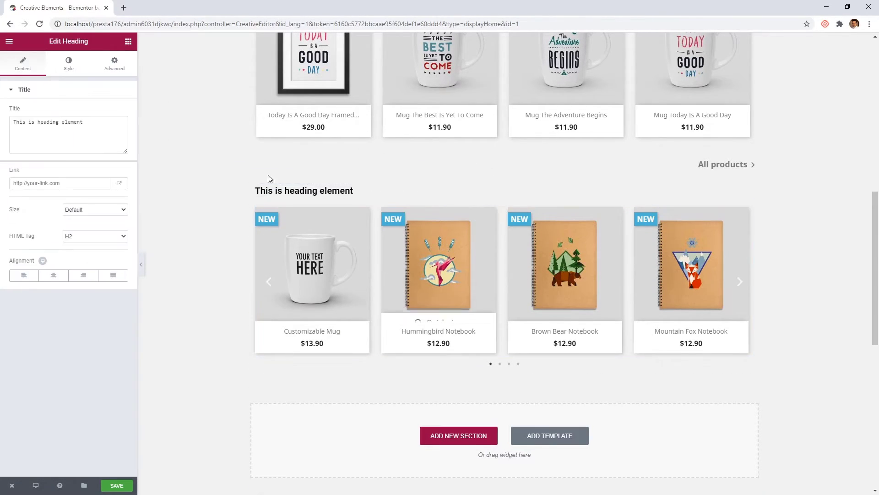
triple_click(83, 135)
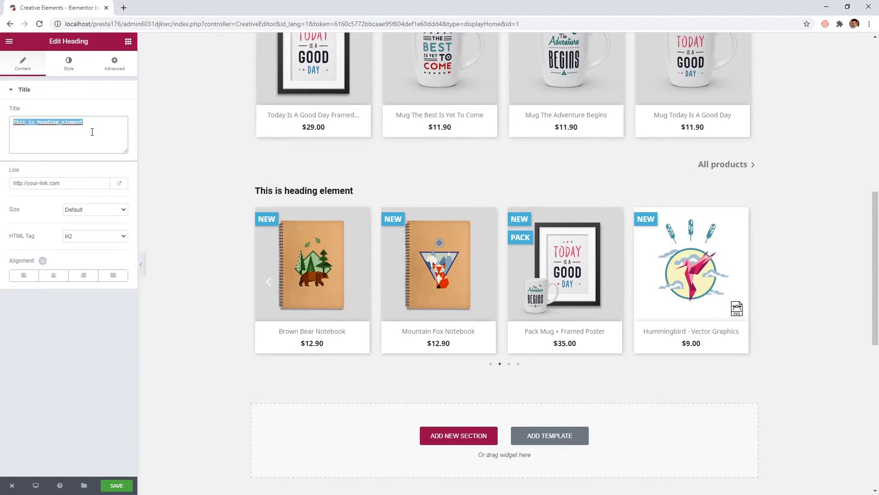
text(NEW PRODUCTS)
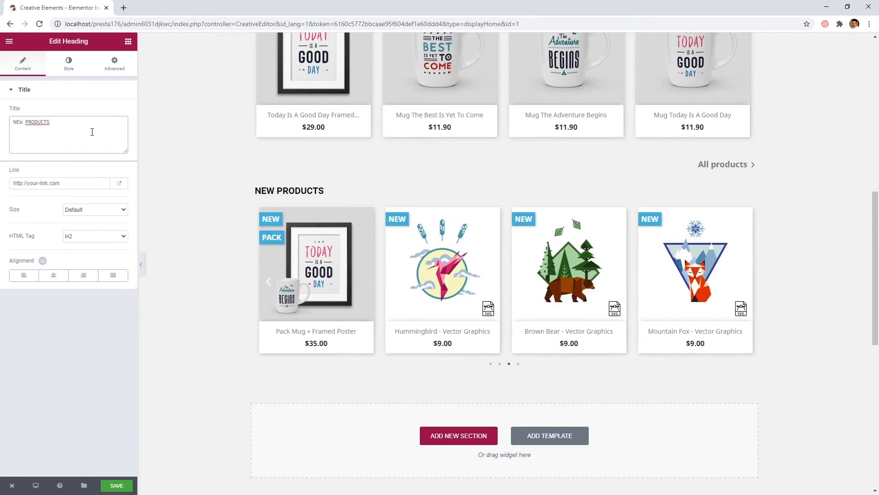
click(58, 276)
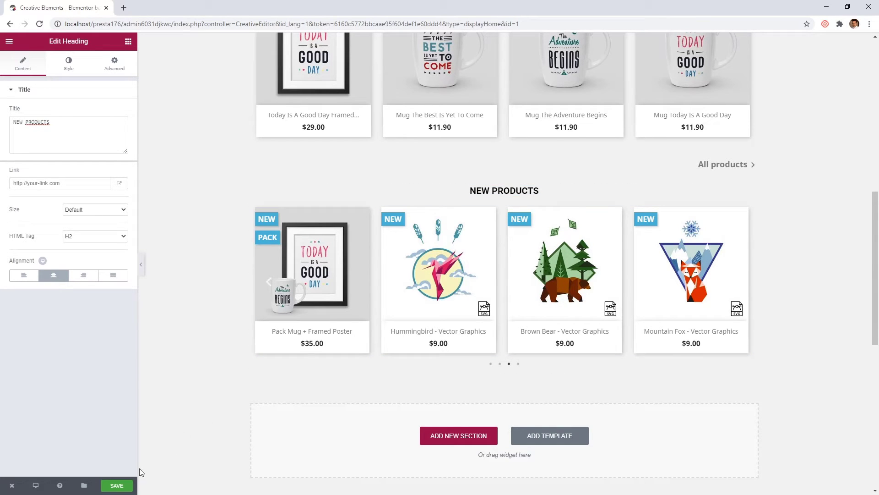
click(117, 486)
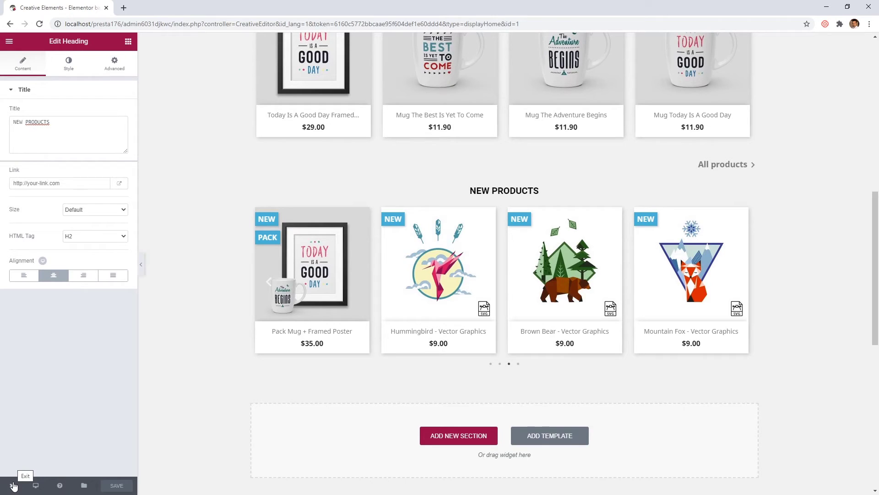
Leave the editor via View Page to see the live homepage in a new tab
click(13, 486)
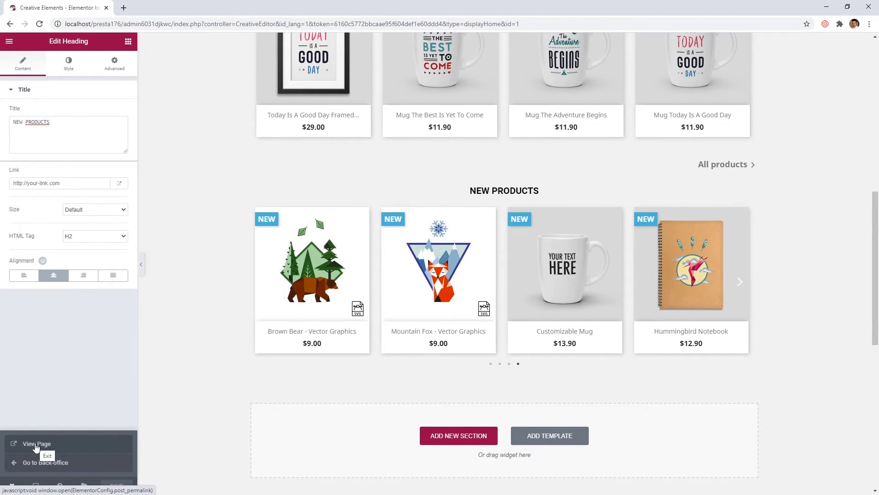
click(37, 444)
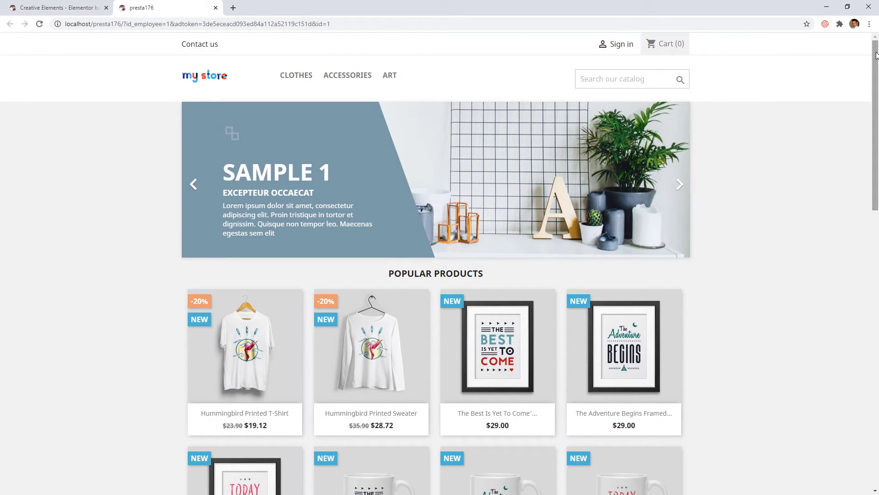
mouse_move(876, 63)
mouse_down()
mouse_move(870, 306)
mouse_move(877, 221)
mouse_up()
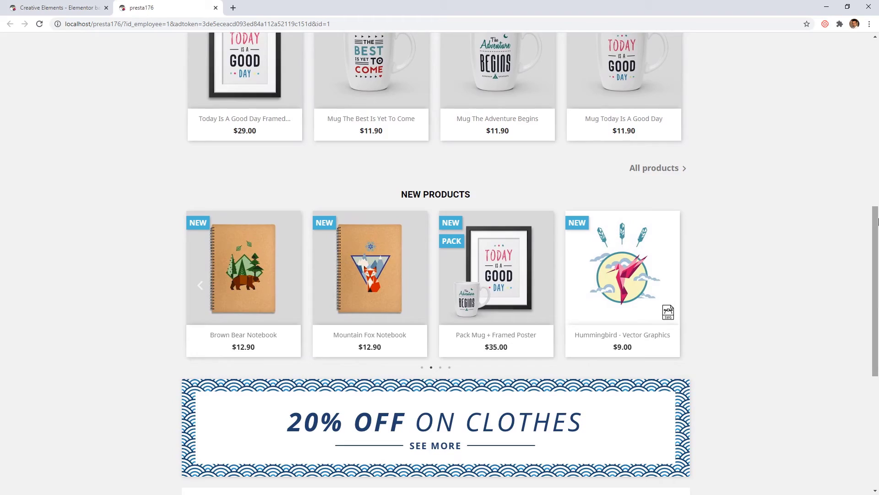